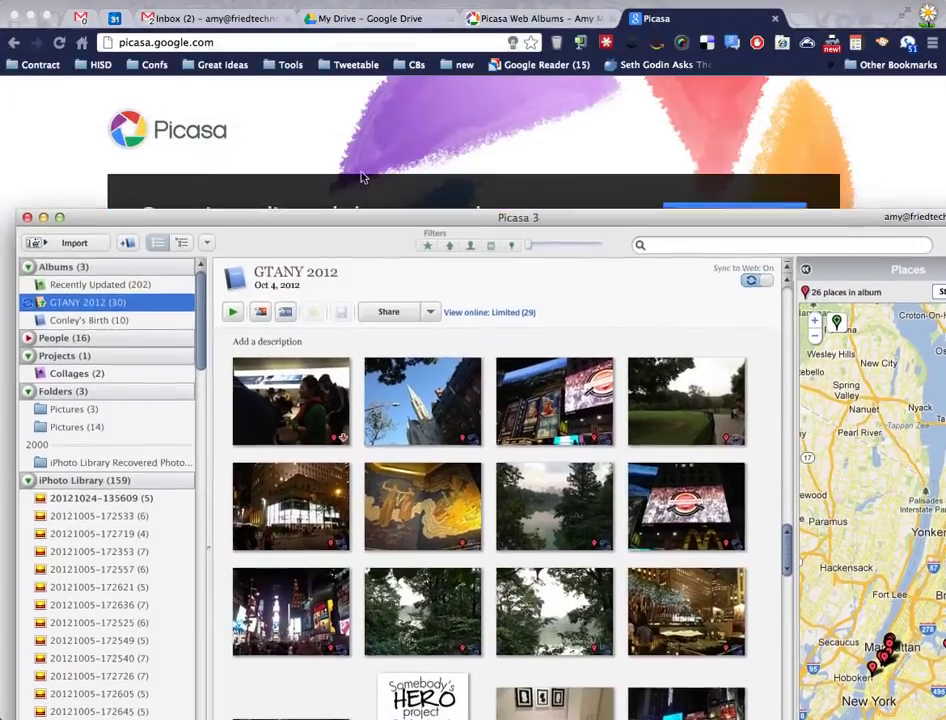
# Bring up the Picasa Web Albums page in Chrome, then return to the desktop Picasa window and enlarge it.
pyautogui.moveTo(363, 217); pyautogui.dragTo(338, 573)
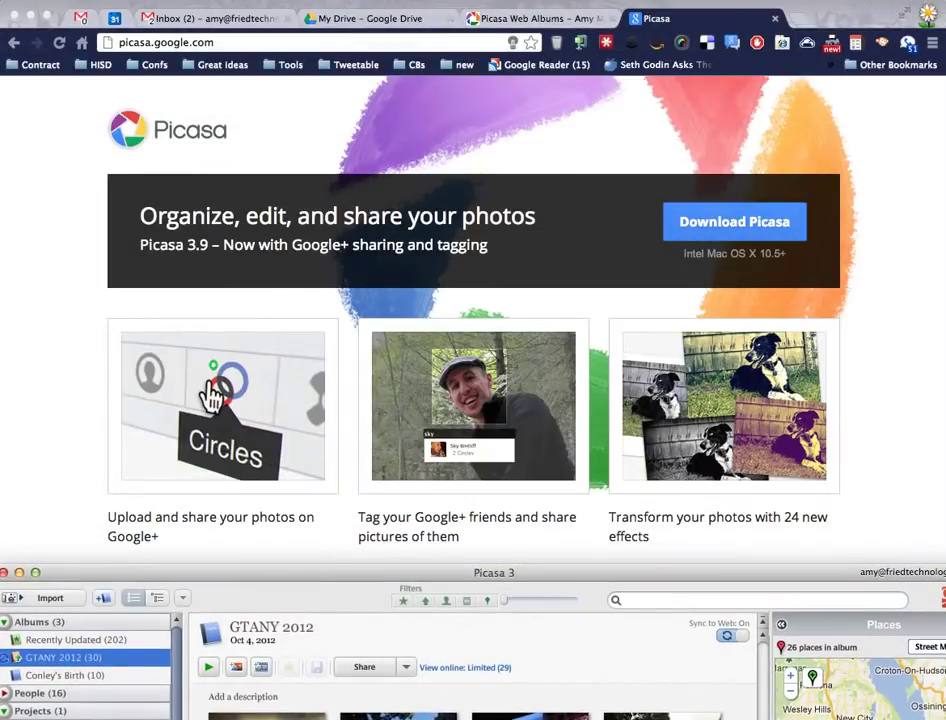
pyautogui.click(514, 19)
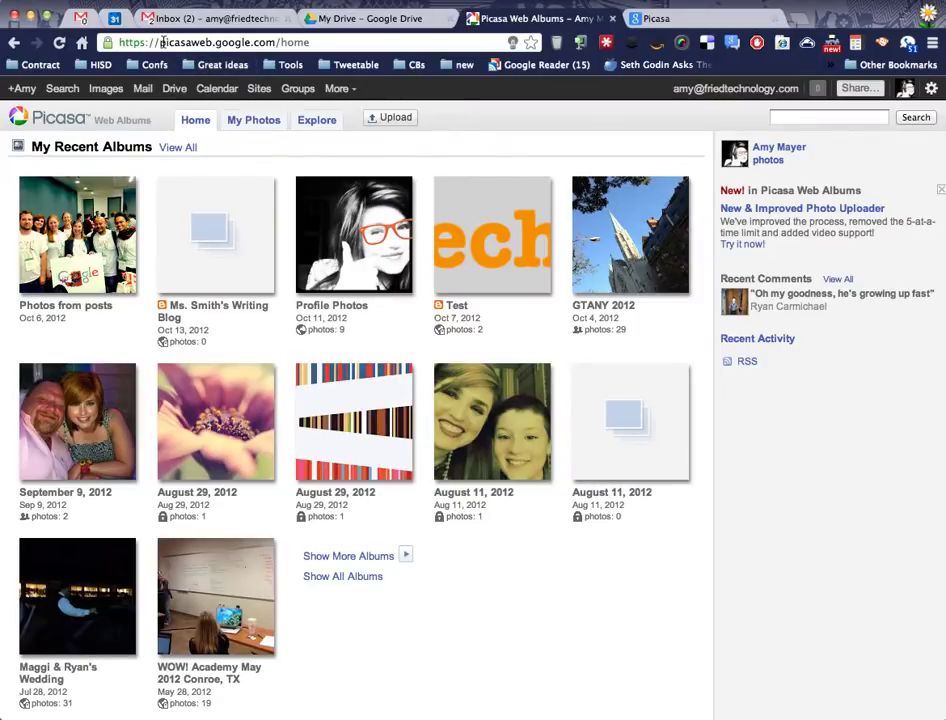
pyautogui.moveTo(160, 42); pyautogui.dragTo(279, 42)
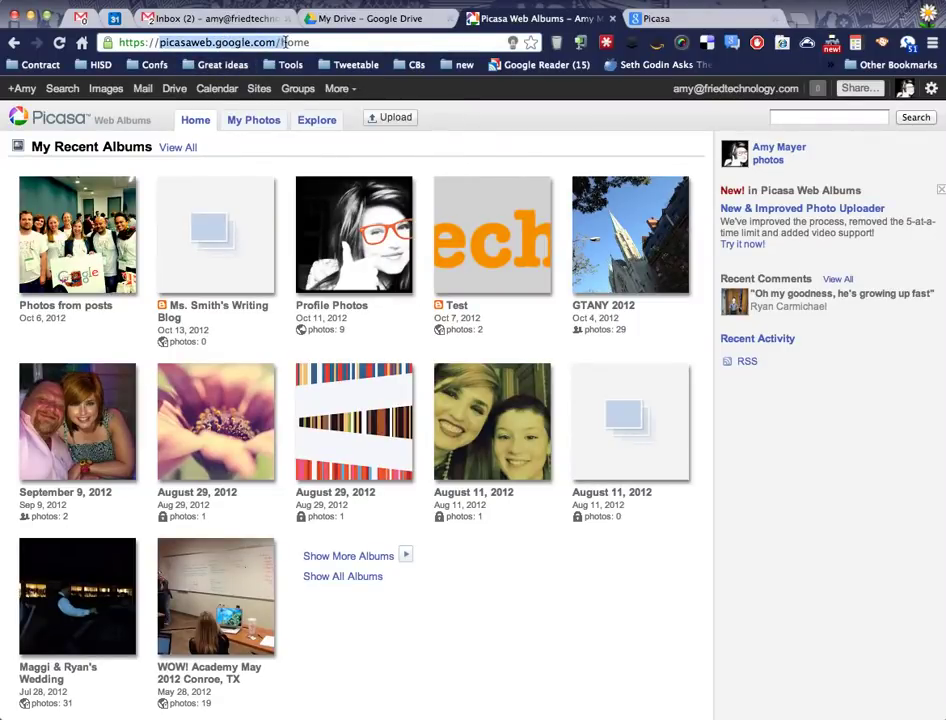
pyautogui.press('super+Tab')
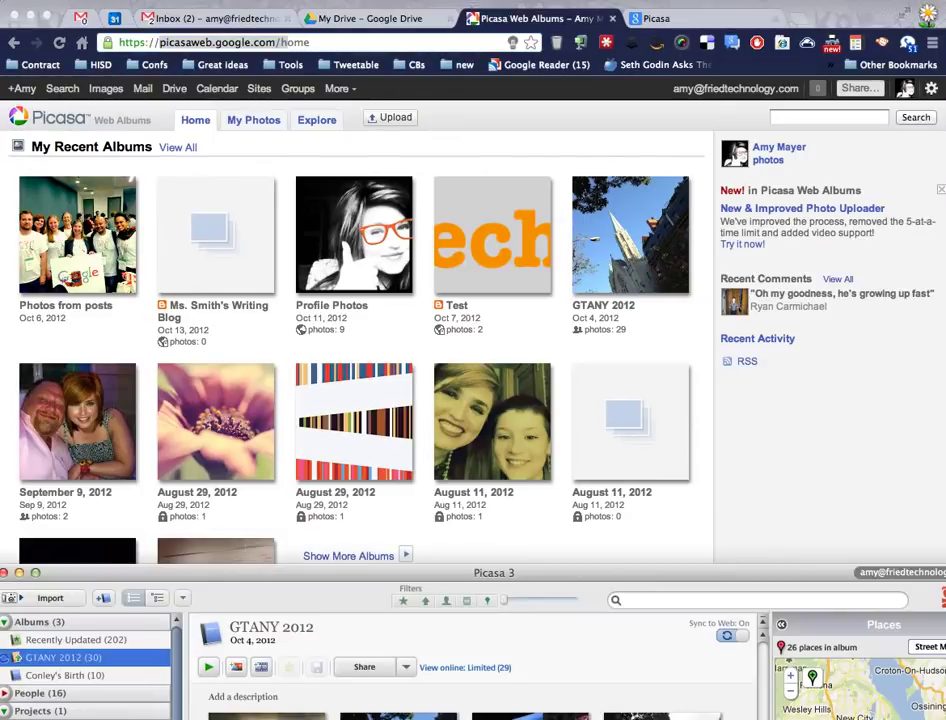
pyautogui.doubleClick(798, 570)
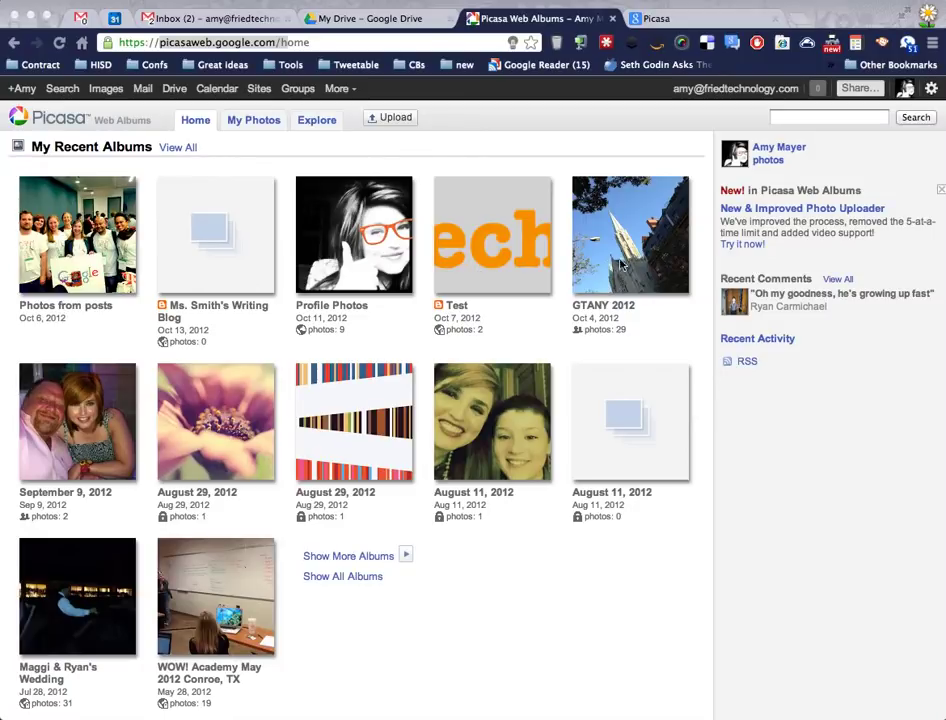
pyautogui.click(631, 264)
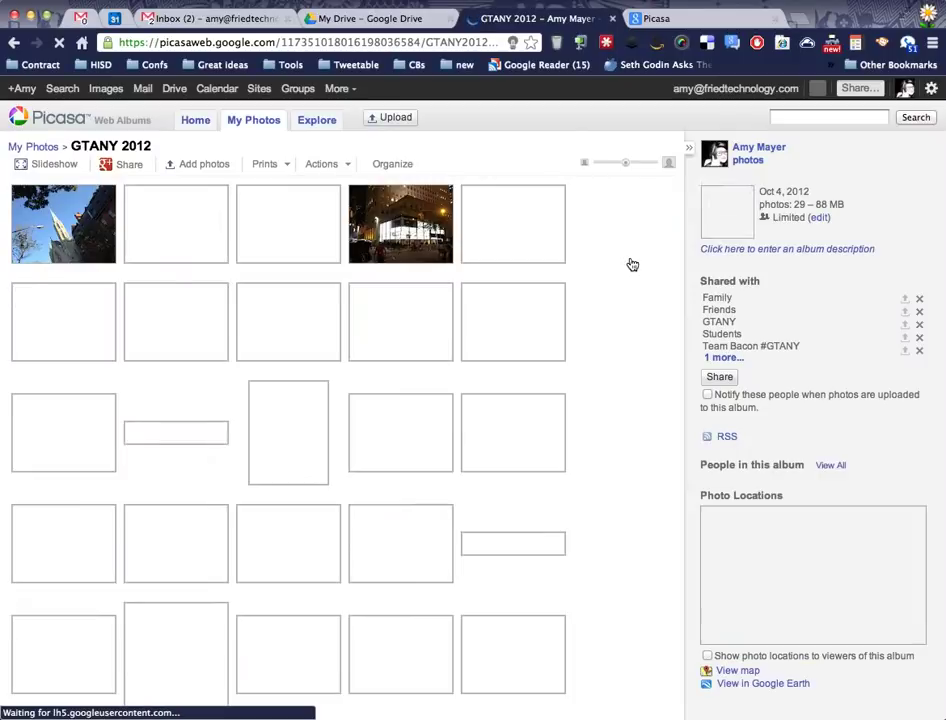
pyautogui.scroll(-3, 616, 328)
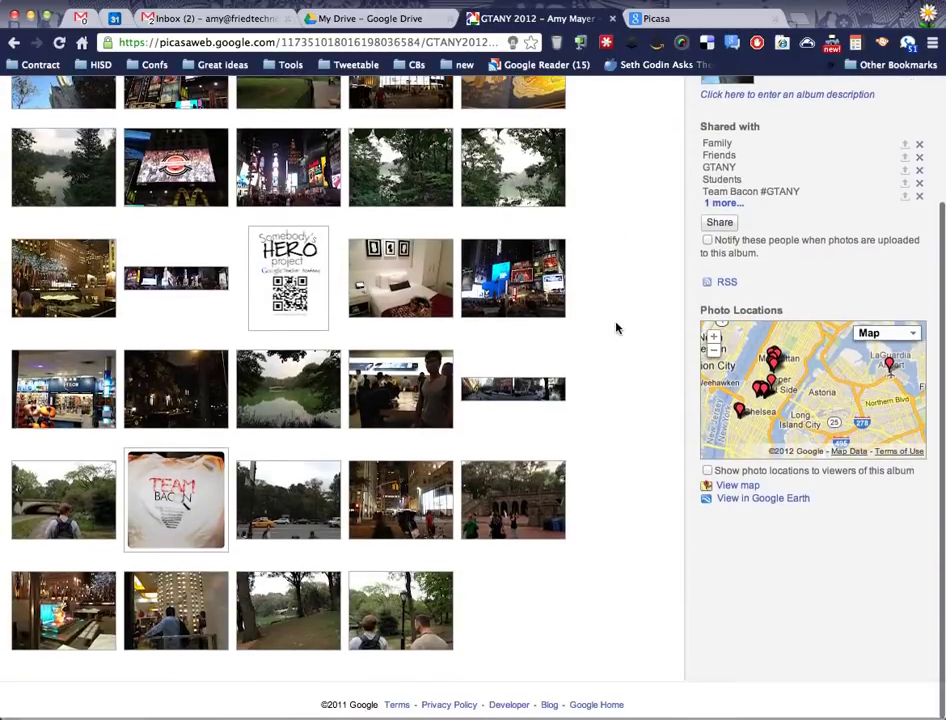
pyautogui.scroll(3, 616, 326)
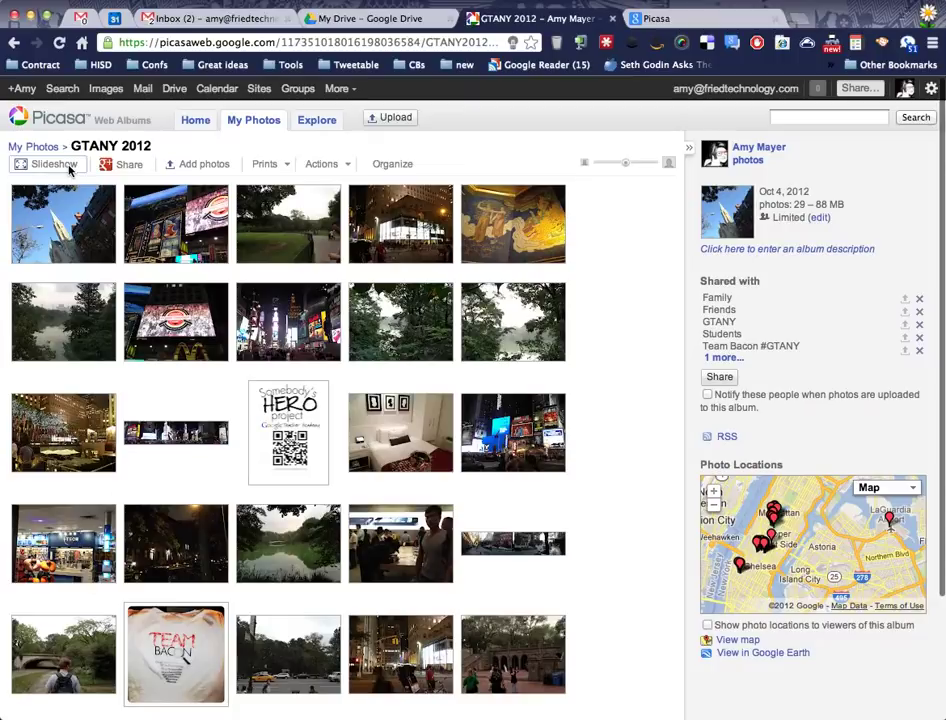
pyautogui.click(69, 168)
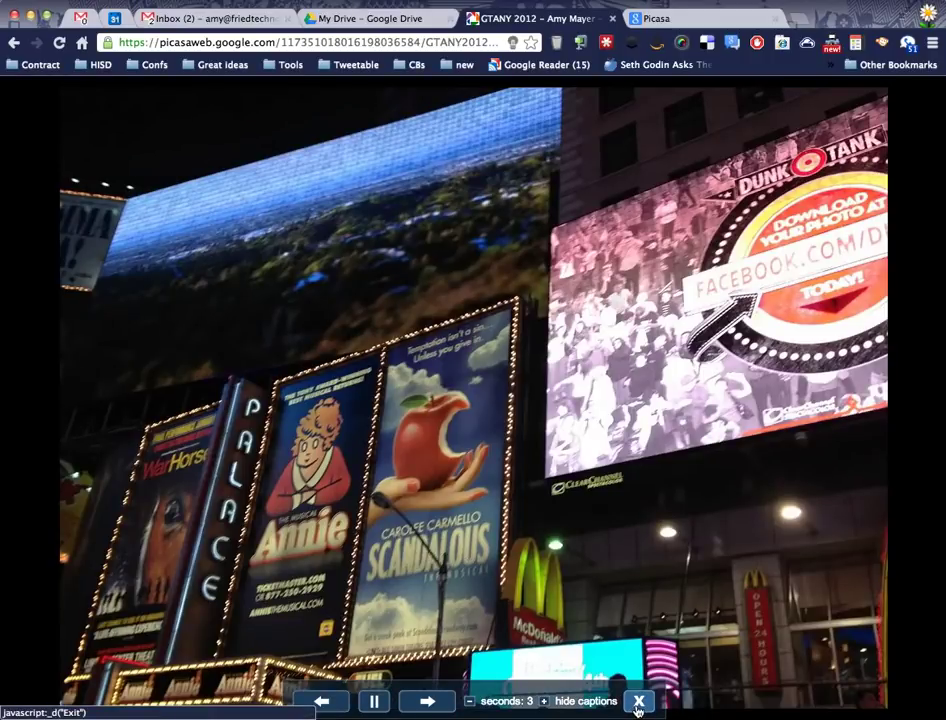
pyautogui.click(638, 703)
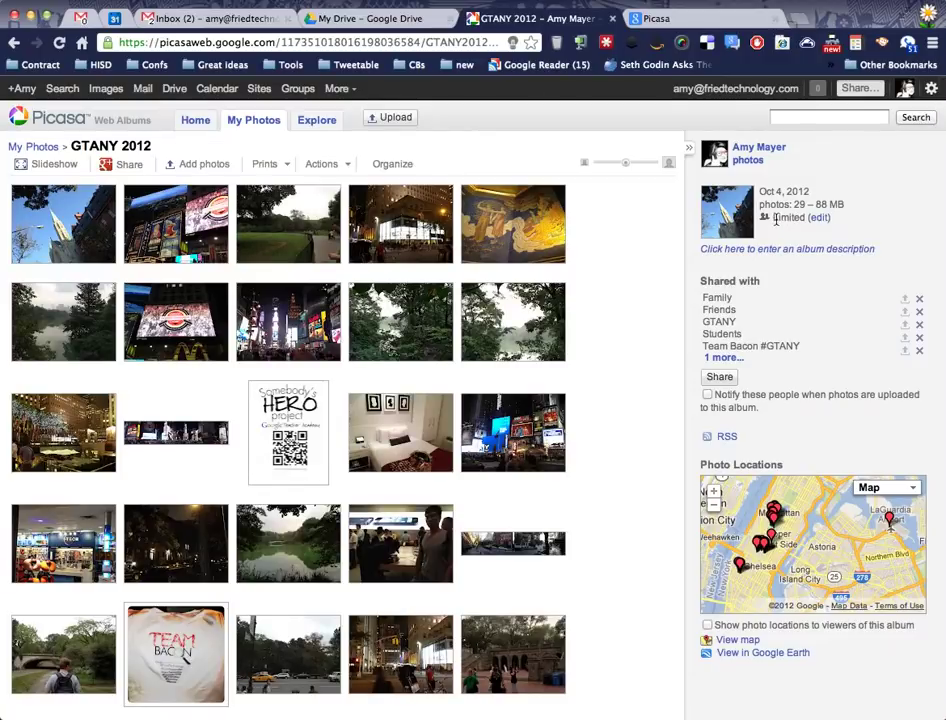
pyautogui.moveTo(773, 218); pyautogui.dragTo(802, 218)
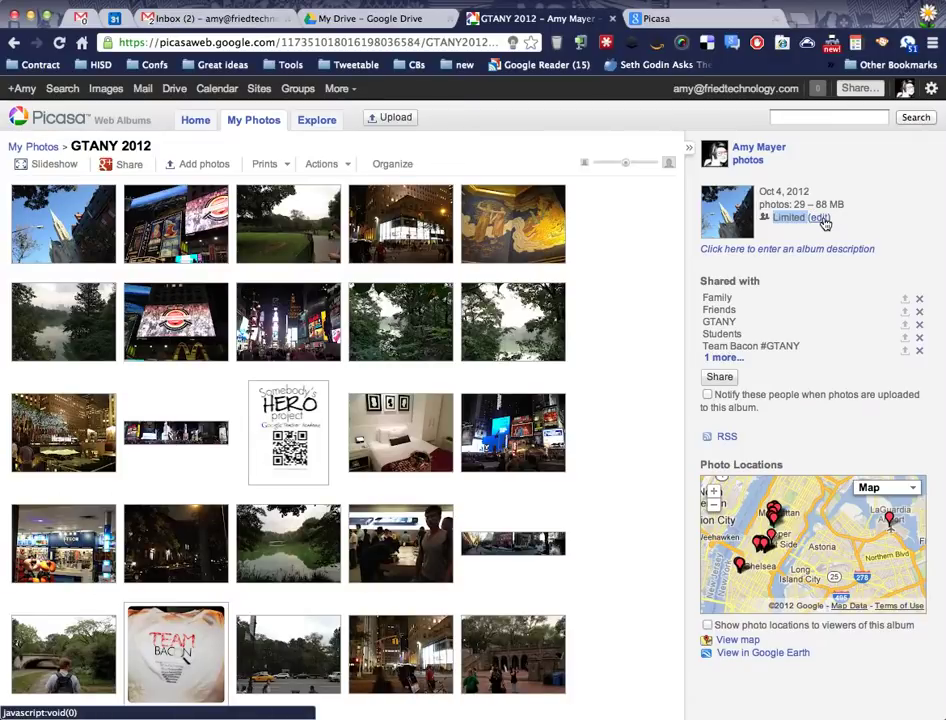
# Set the GTANY 2012 album to Public on the web, show photo locations, and save.
pyautogui.click(822, 219)
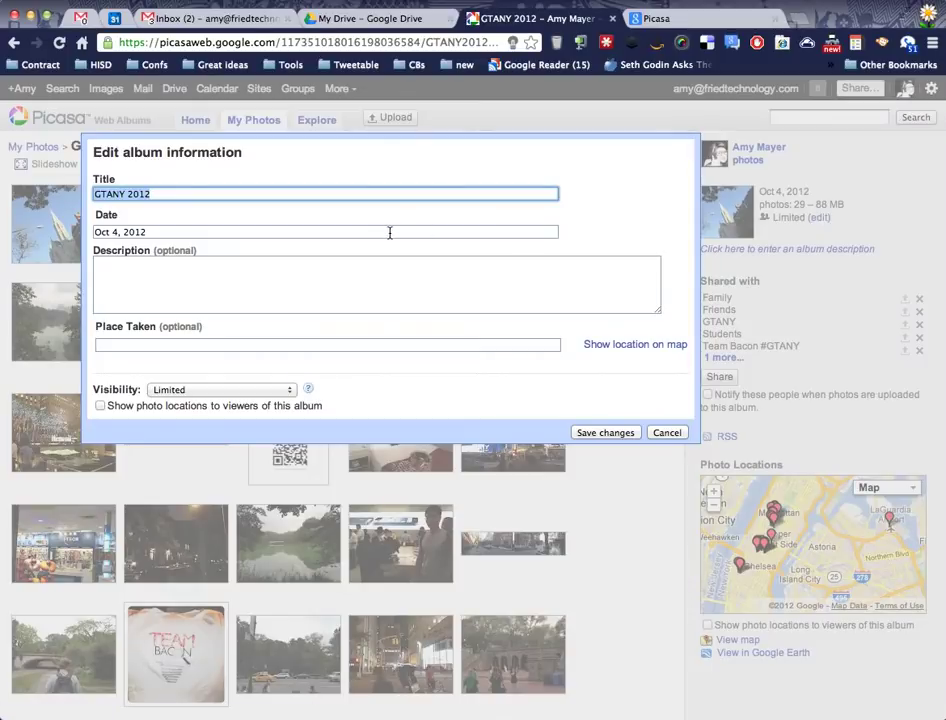
pyautogui.click(234, 392)
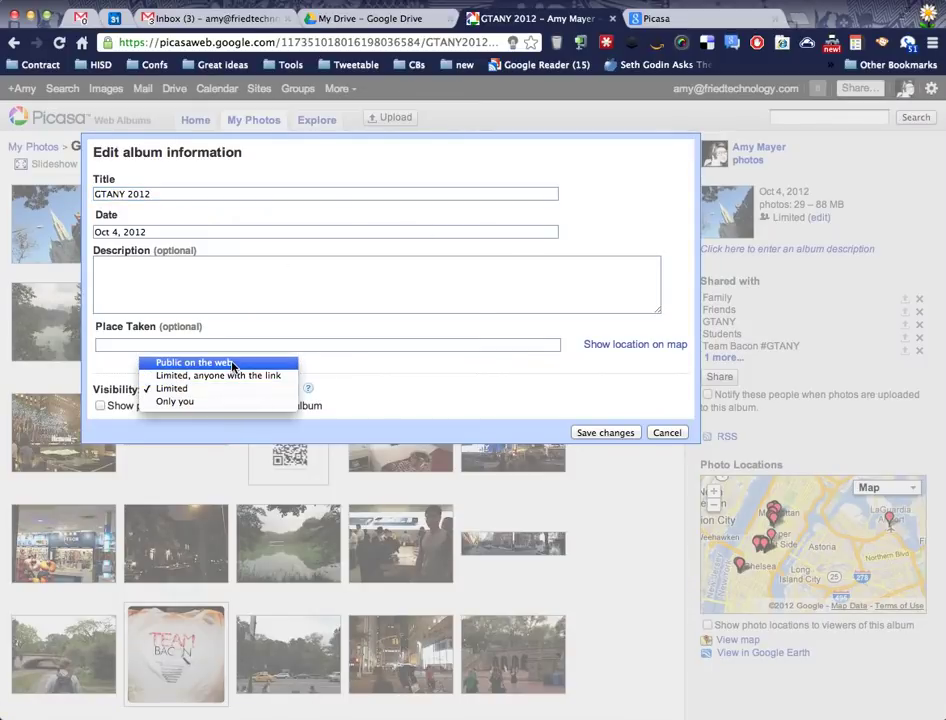
pyautogui.click(194, 362)
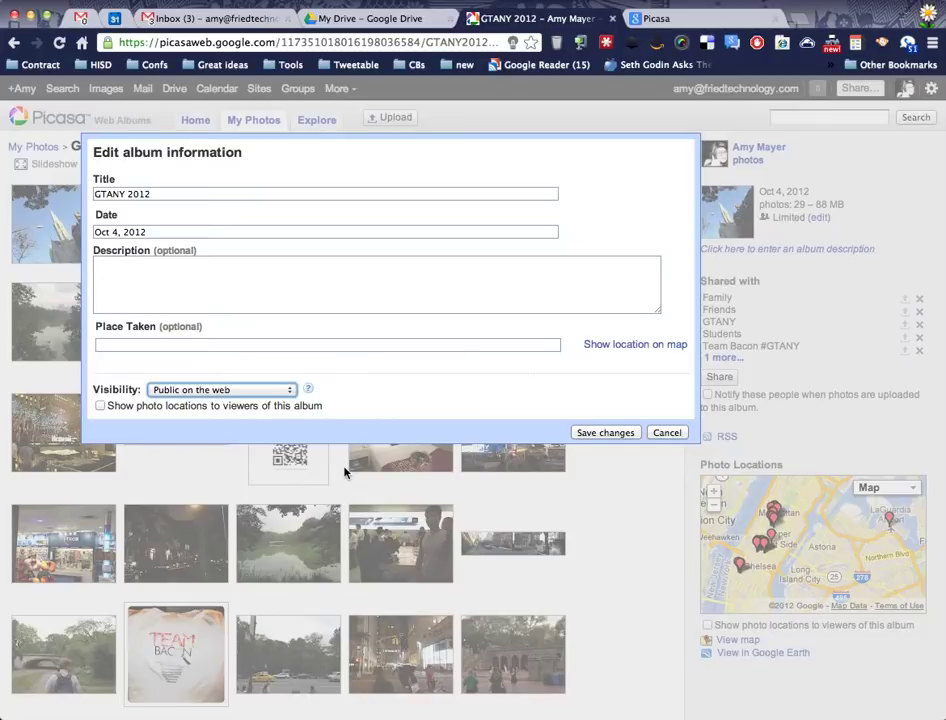
pyautogui.click(100, 406)
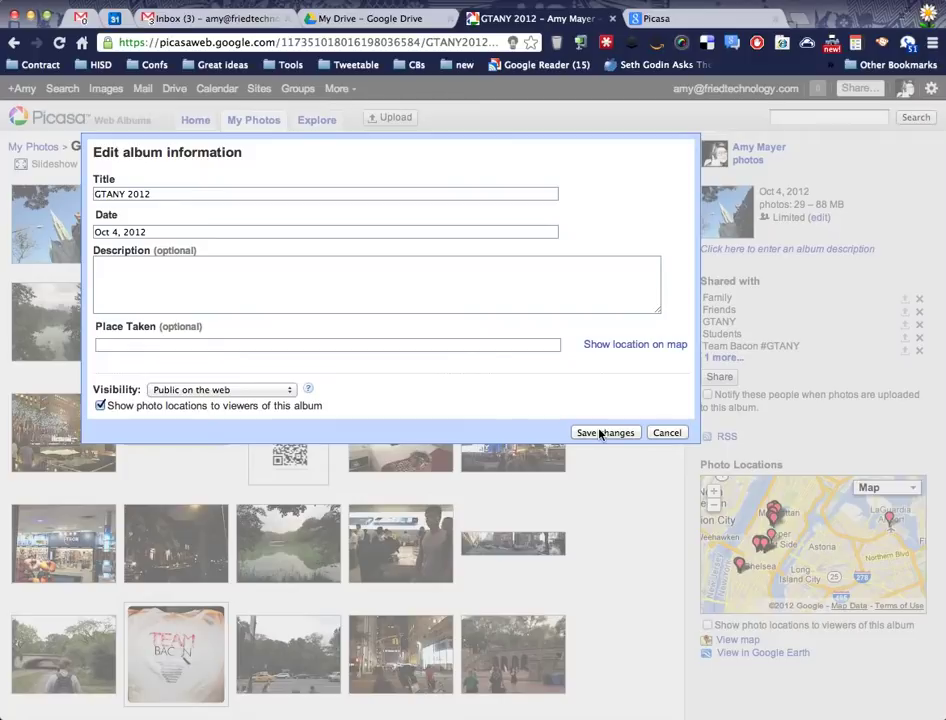
pyautogui.click(605, 432)
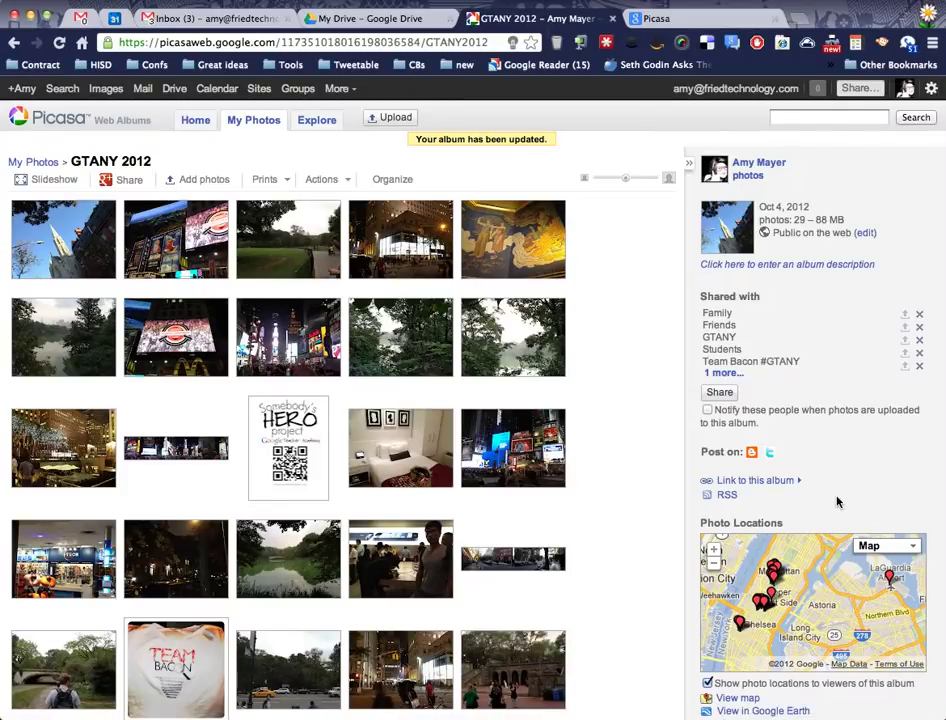
# Open the album's embeddable slideshow options and set the size to Large 400px.
pyautogui.click(771, 482)
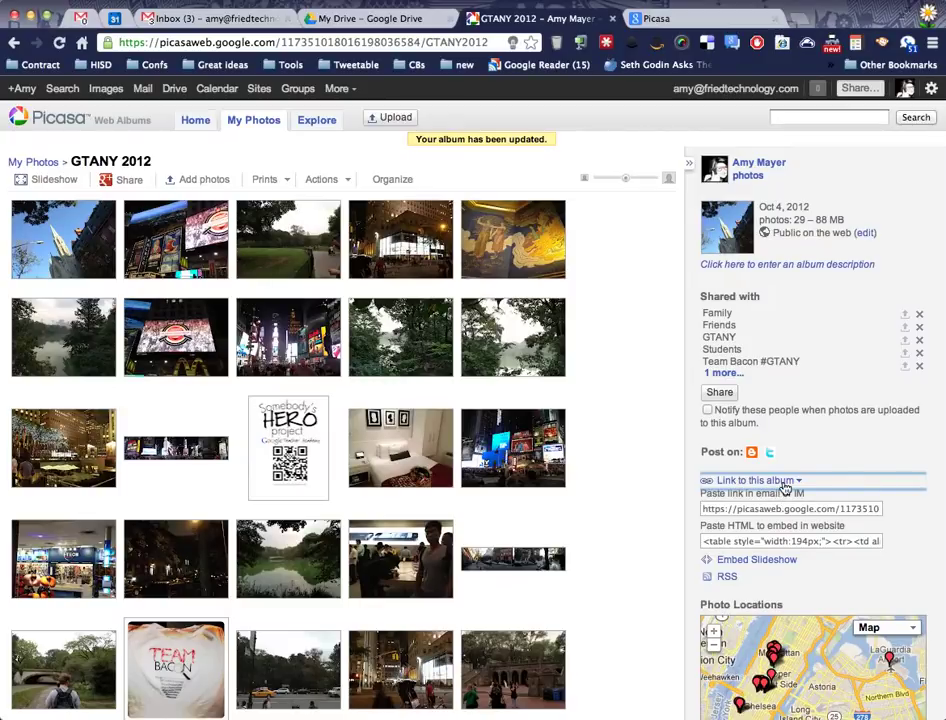
pyautogui.click(762, 541)
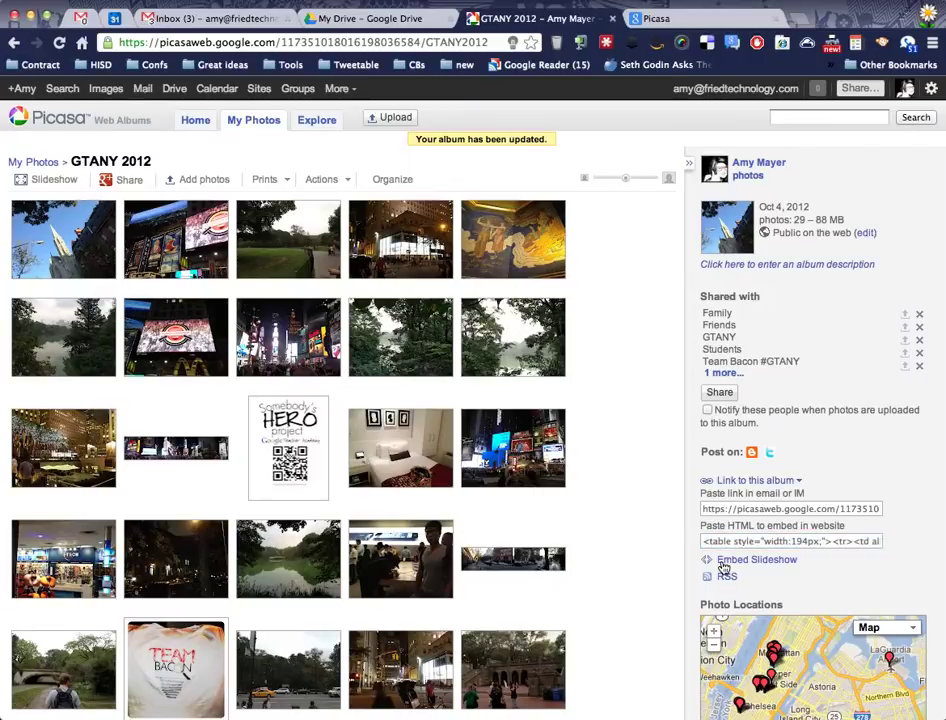
pyautogui.click(724, 566)
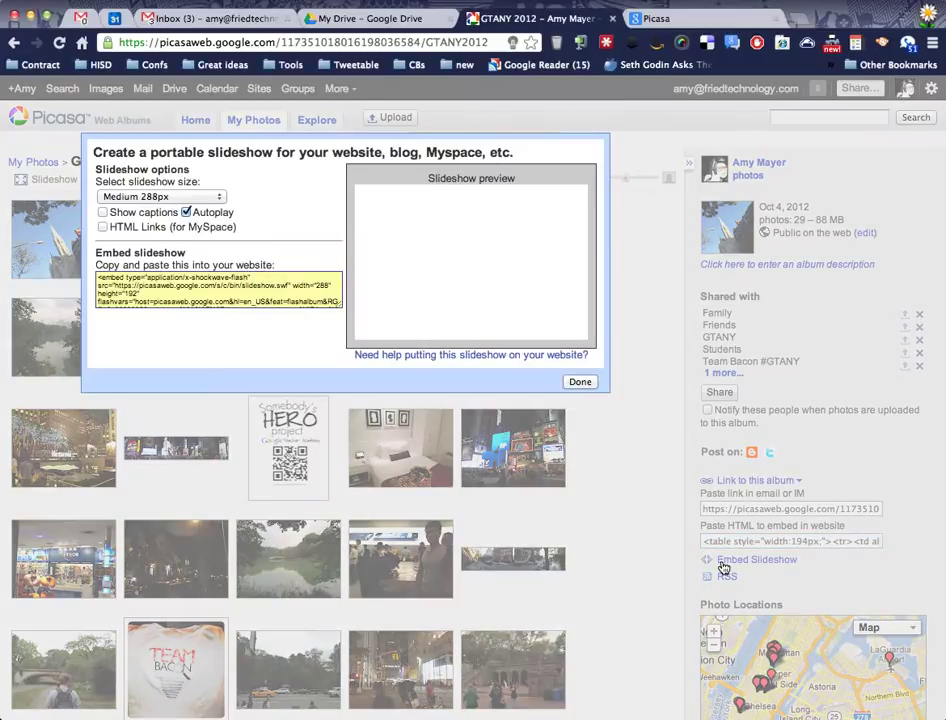
pyautogui.click(205, 196)
pyautogui.click(205, 210)
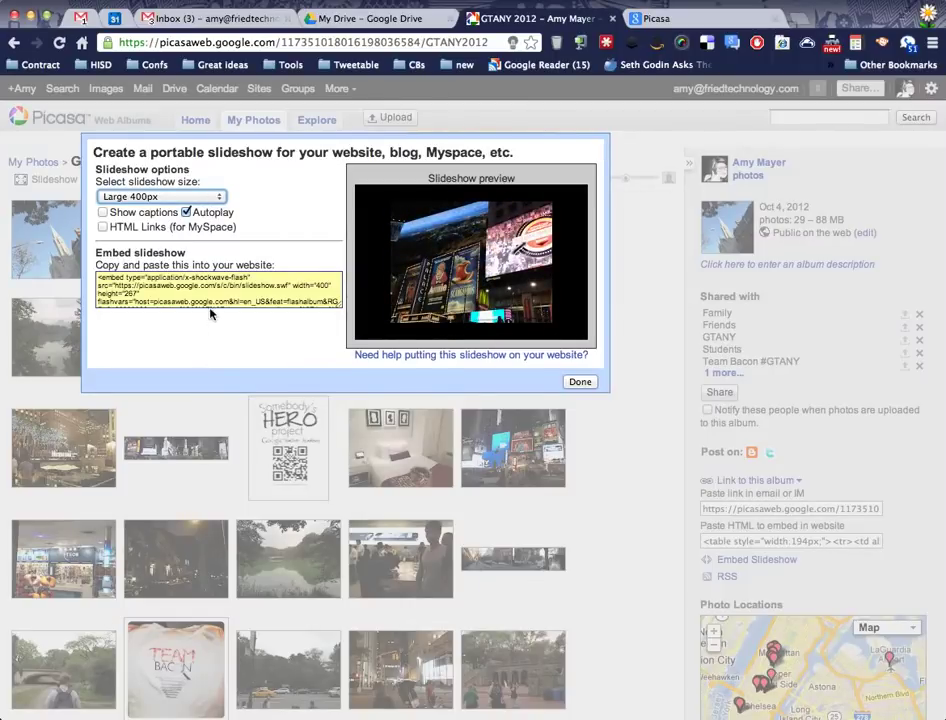
# Copy the slideshow embed code and close the embed window.
pyautogui.click(117, 287)
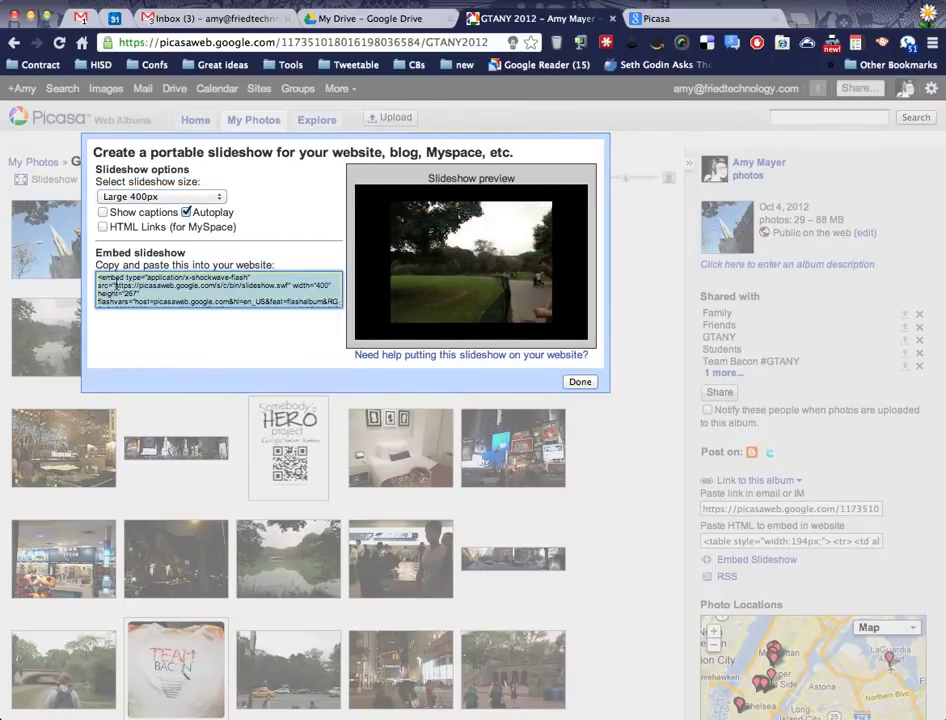
pyautogui.rightClick(135, 288)
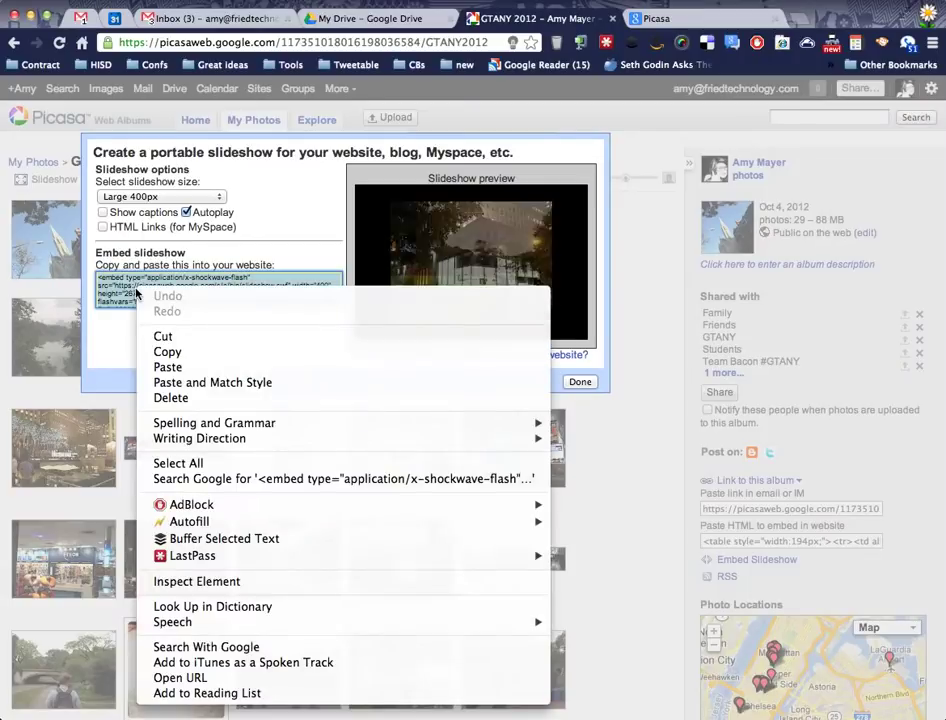
pyautogui.click(167, 353)
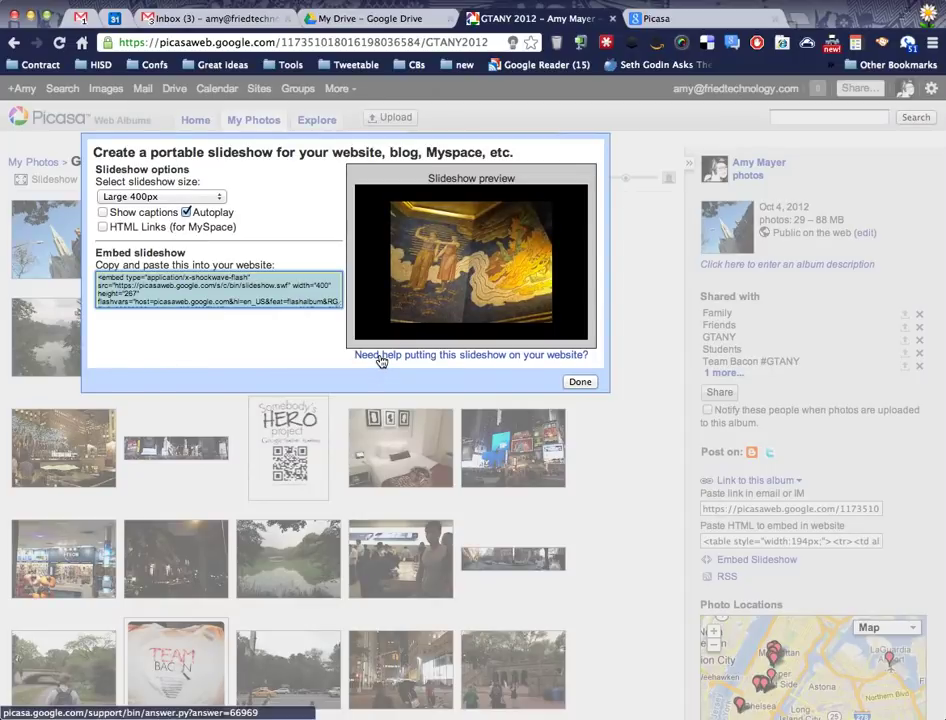
pyautogui.click(582, 383)
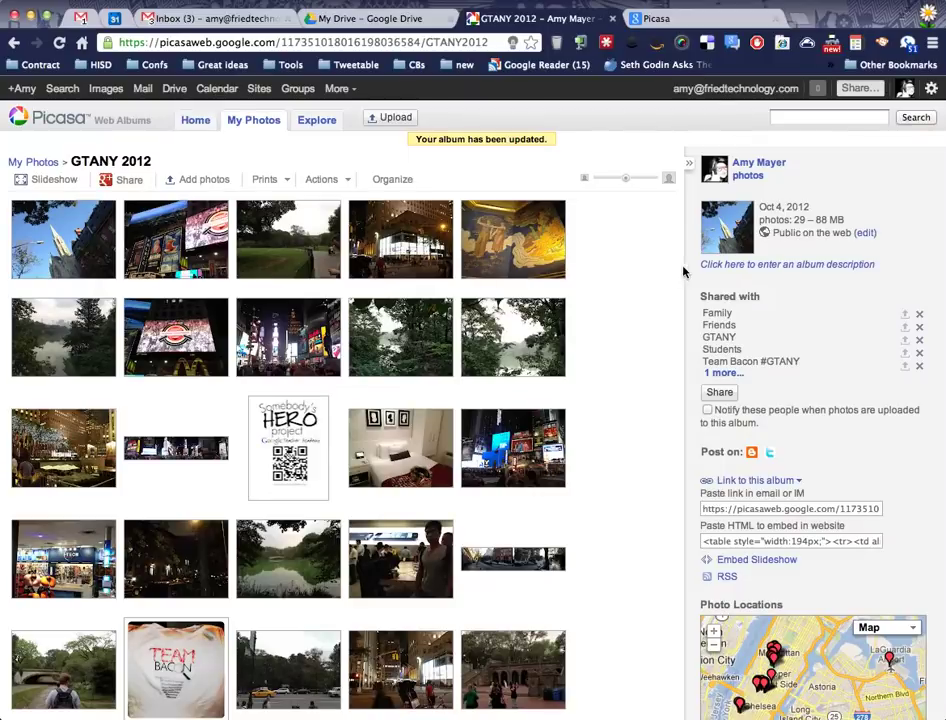
pyautogui.click(656, 18)
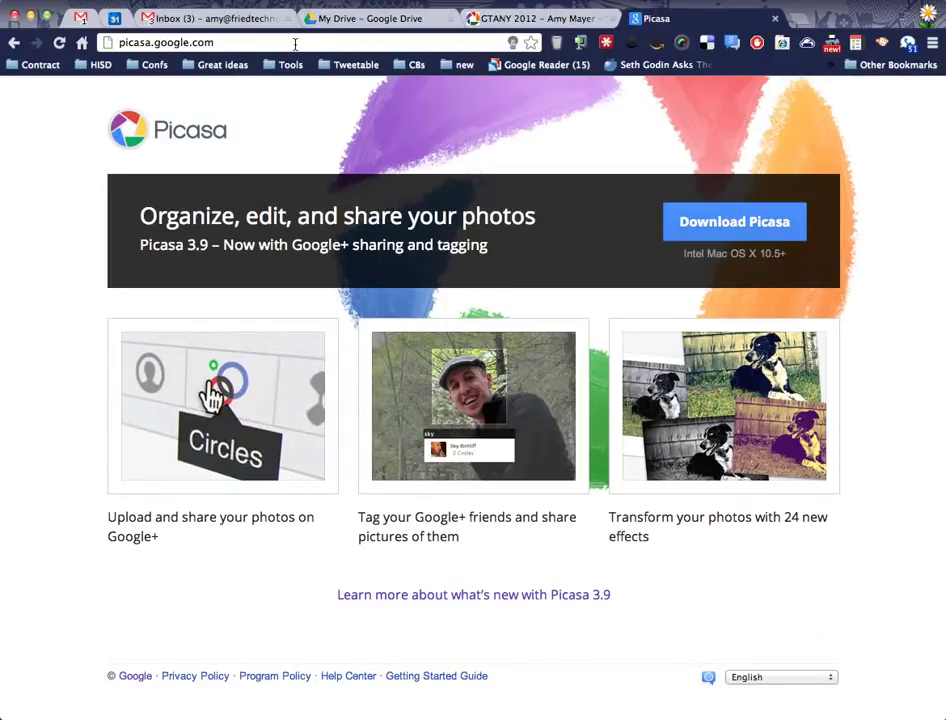
pyautogui.click(294, 42)
pyautogui.write('www.huntsville-isd.org/cms/One.aspx?portalId=2997834&pageId=108...')
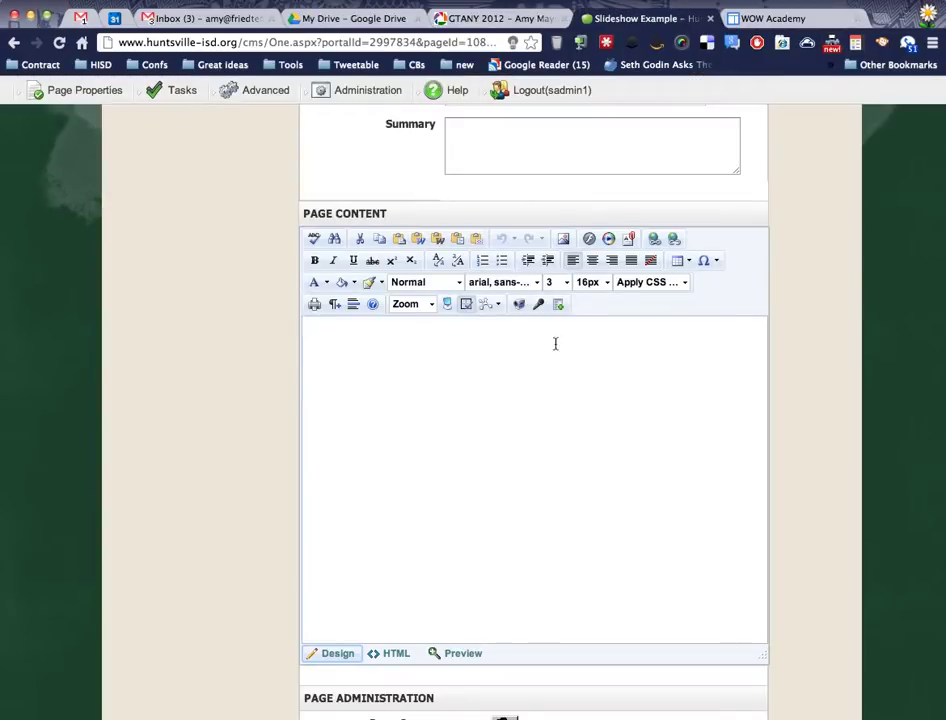
pyautogui.click(519, 337)
pyautogui.scroll(3, 494, 469)
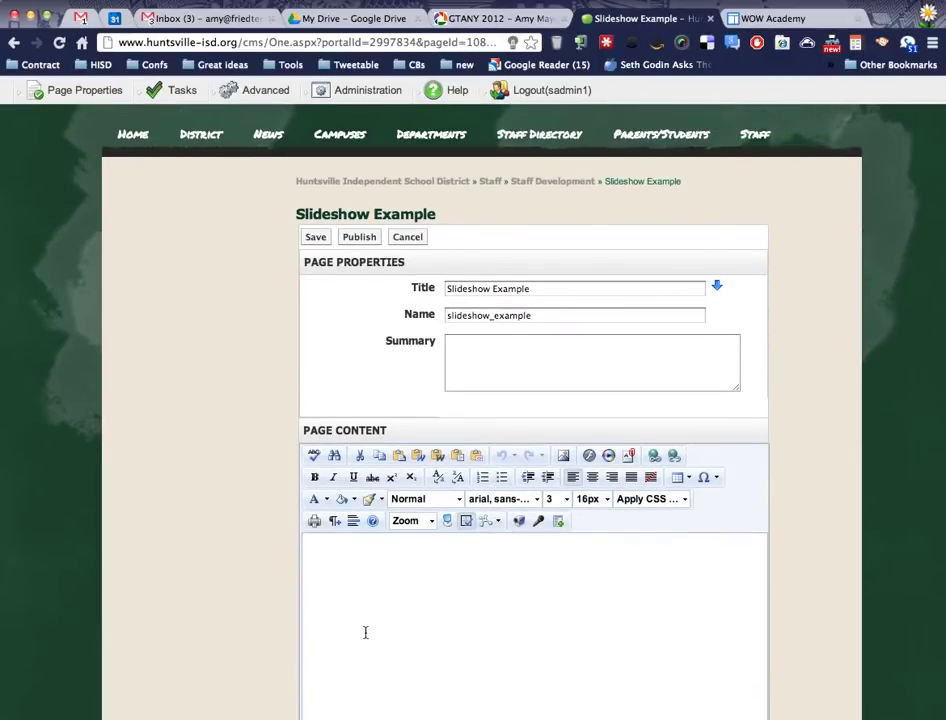
pyautogui.scroll(-5, 365, 632)
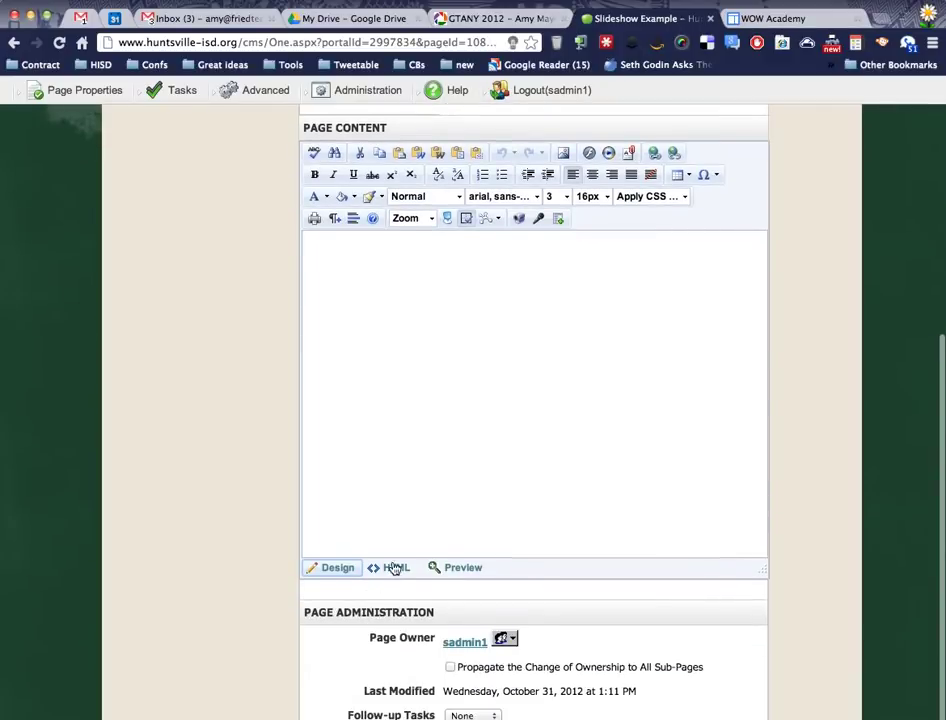
# Paste the Picasa slideshow embed code into the editor's HTML view.
pyautogui.click(401, 568)
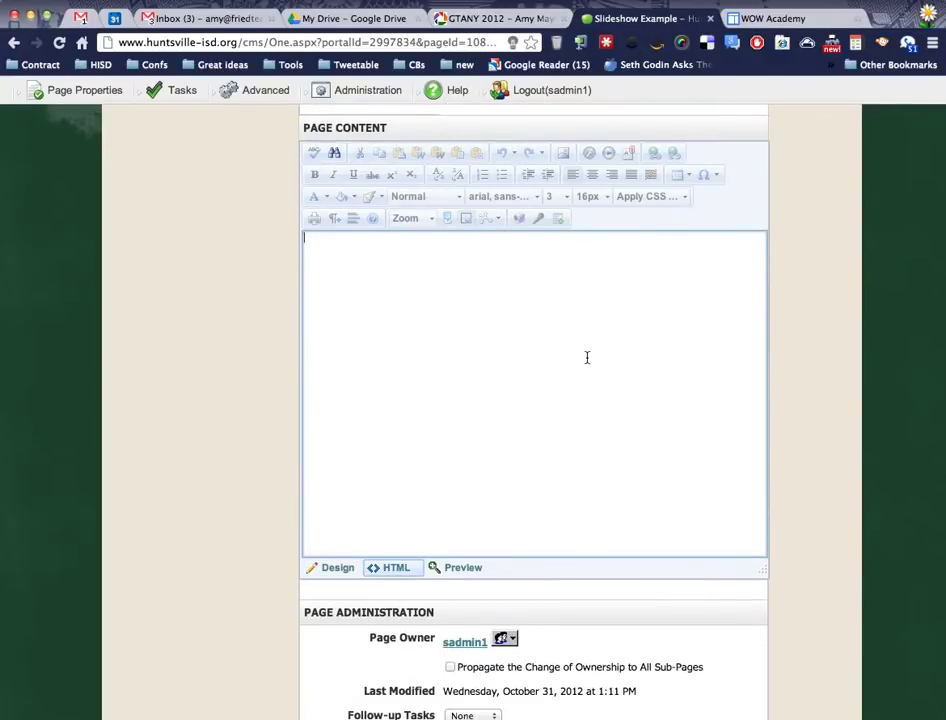
pyautogui.rightClick(402, 289)
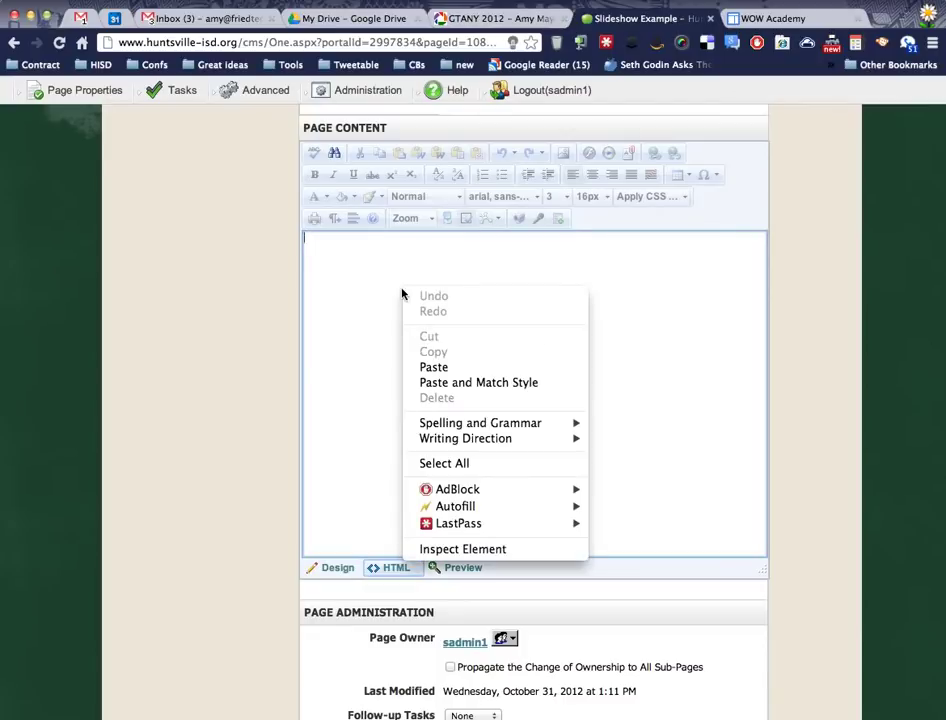
pyautogui.click(447, 370)
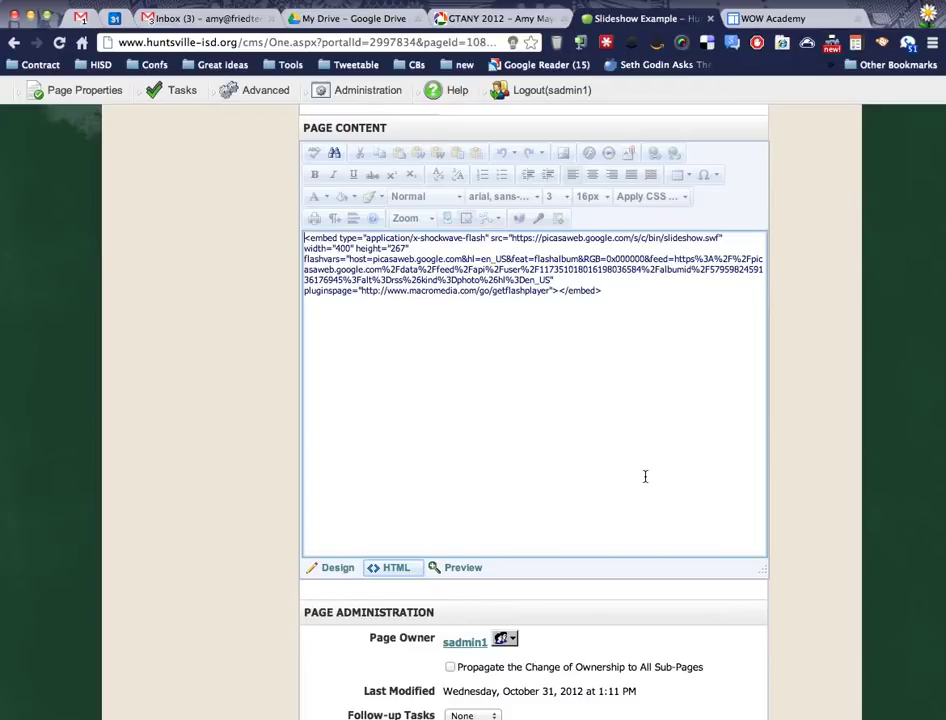
# Wrap the embed code with <center> before it and </center> after it.
pyautogui.click(305, 238)
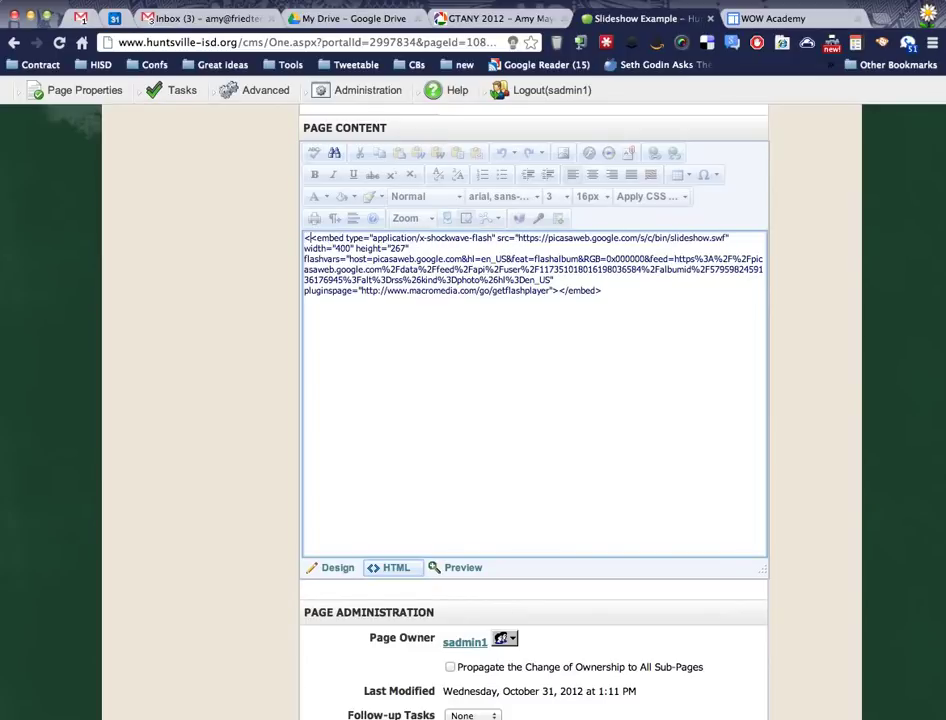
pyautogui.write('<center>')
pyautogui.write('>')
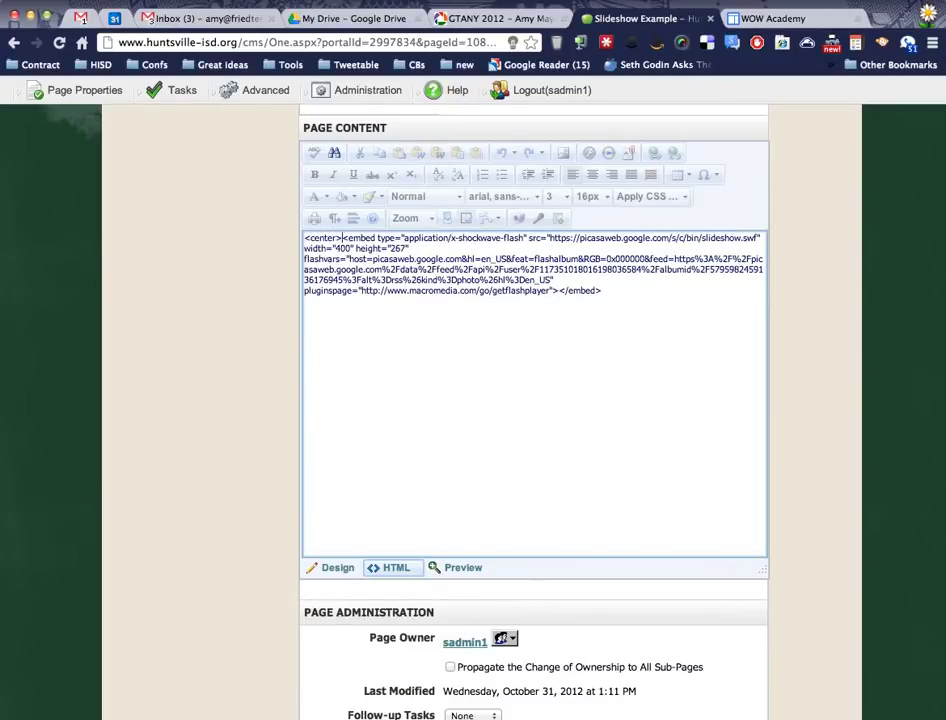
pyautogui.click(653, 294)
pyautogui.write('</center>')
pyautogui.scroll(-1, 380, 560)
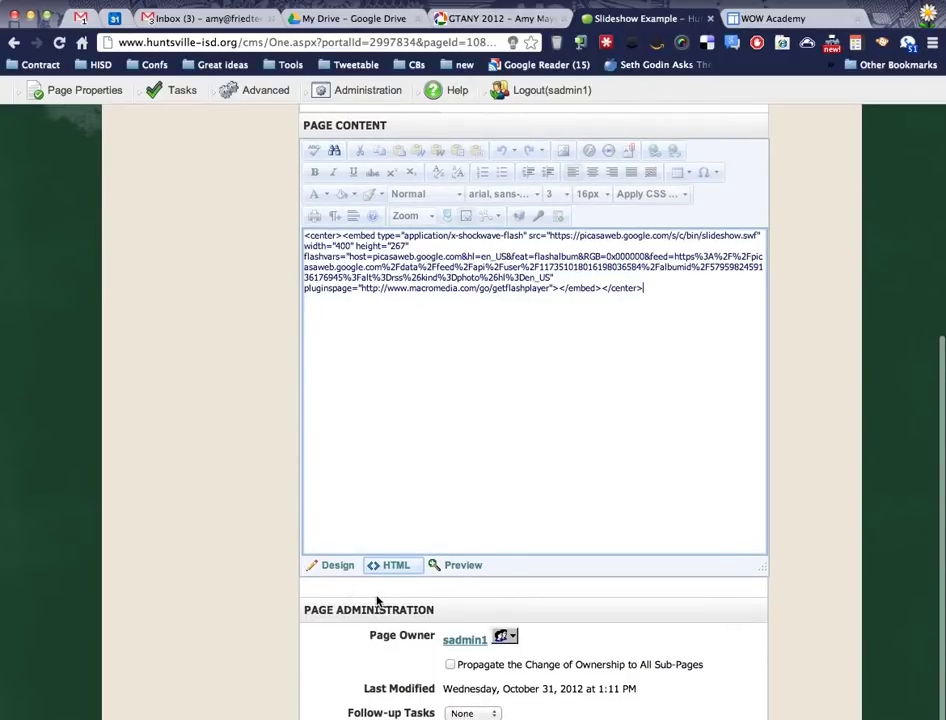
pyautogui.scroll(-3, 378, 606)
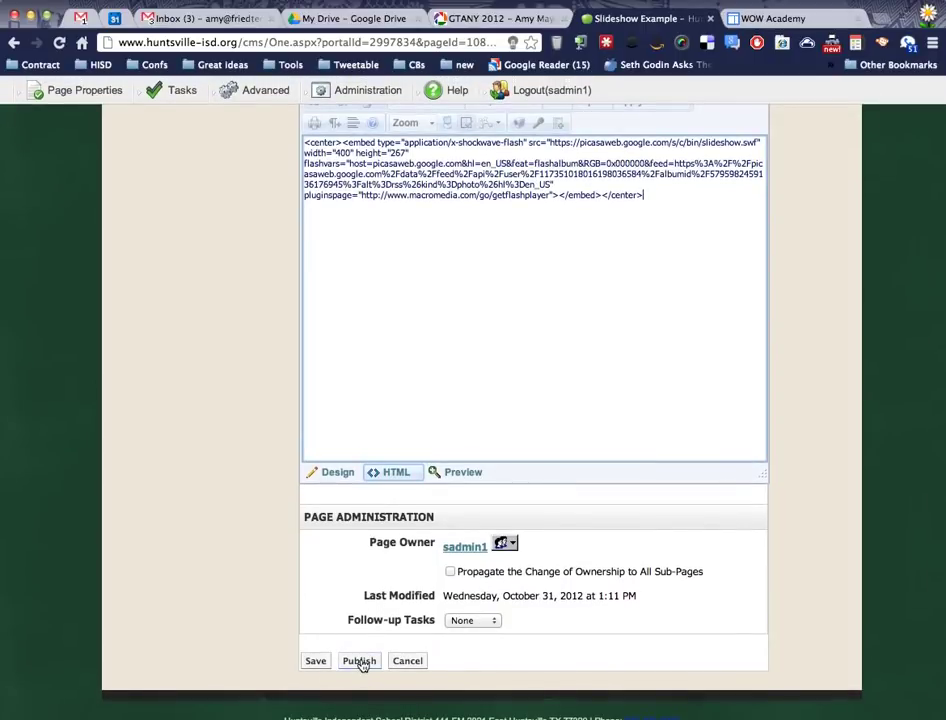
# Publish the Slideshow Example page, confirming the status change from Hidden to Publish.
pyautogui.click(360, 662)
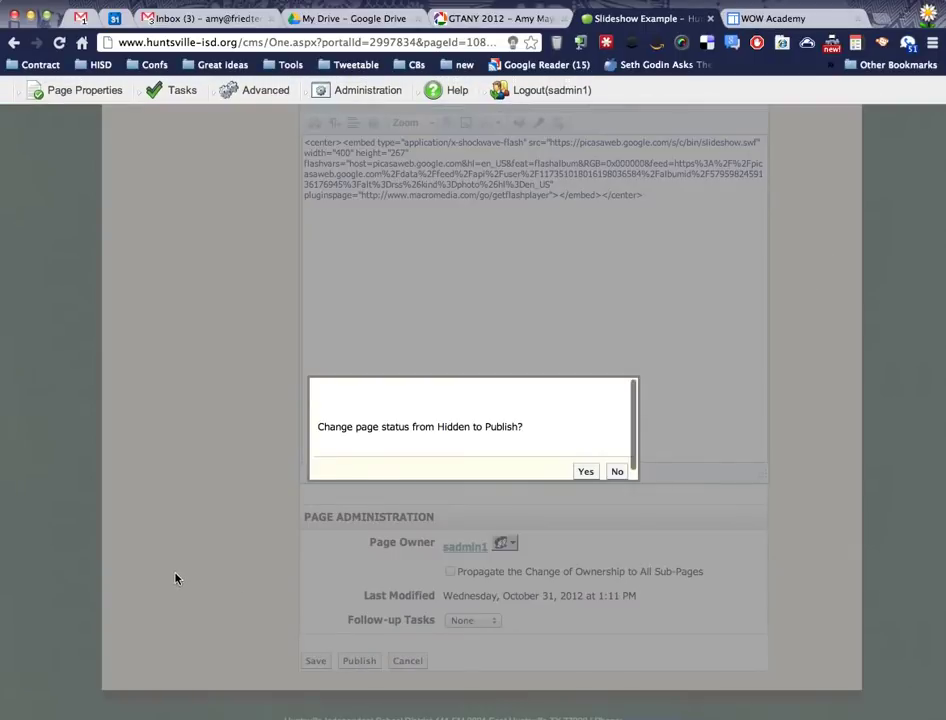
pyautogui.click(586, 471)
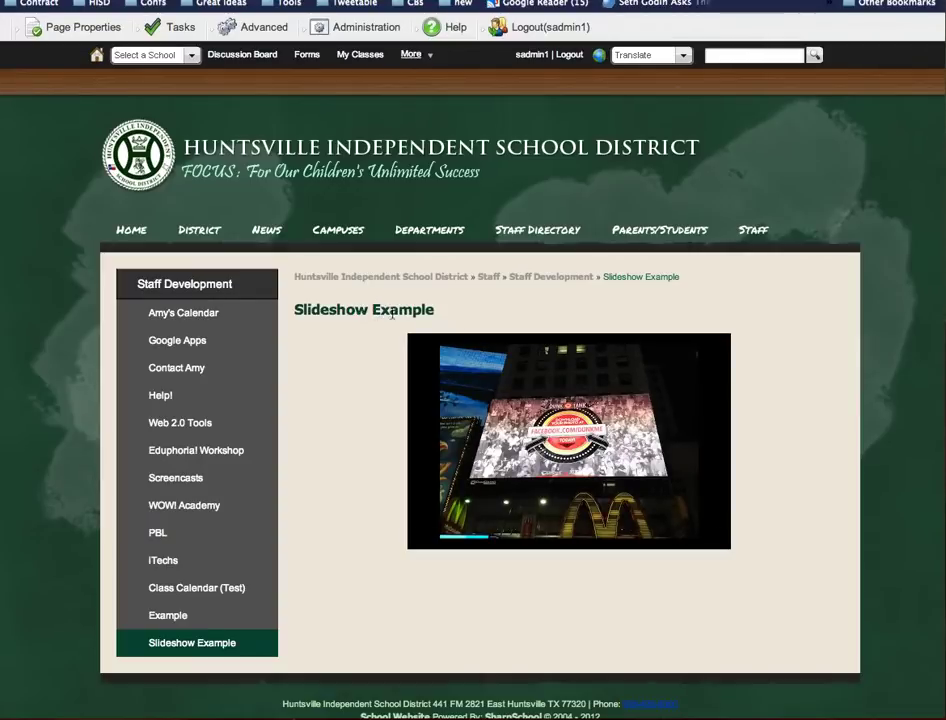
# Show the slideshow's album information via the page-curl corner, then return to the photos.
pyautogui.moveTo(703, 469)
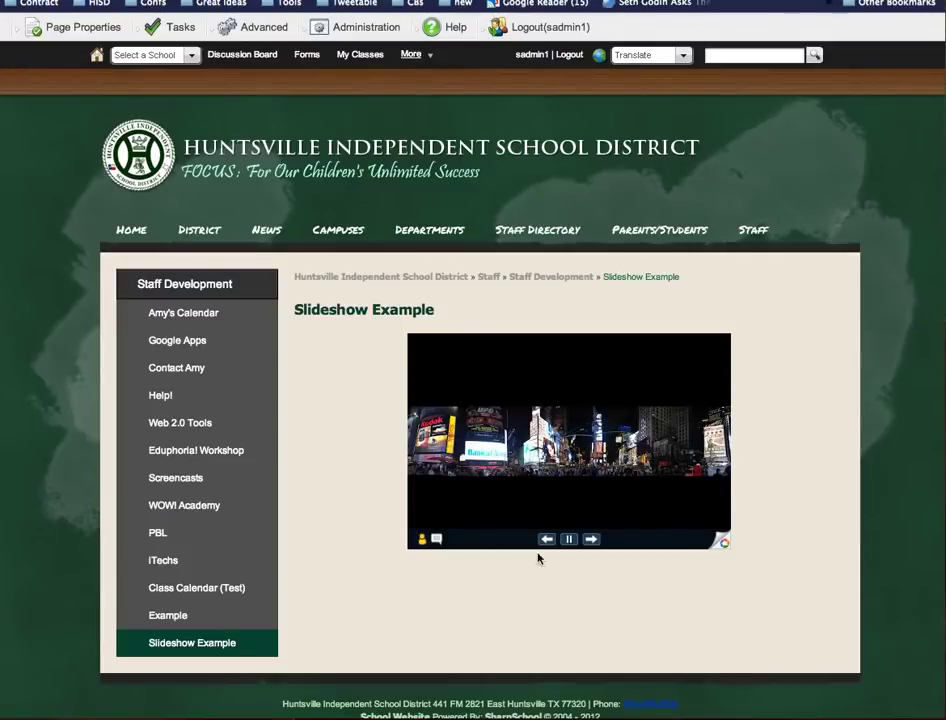
pyautogui.click(725, 546)
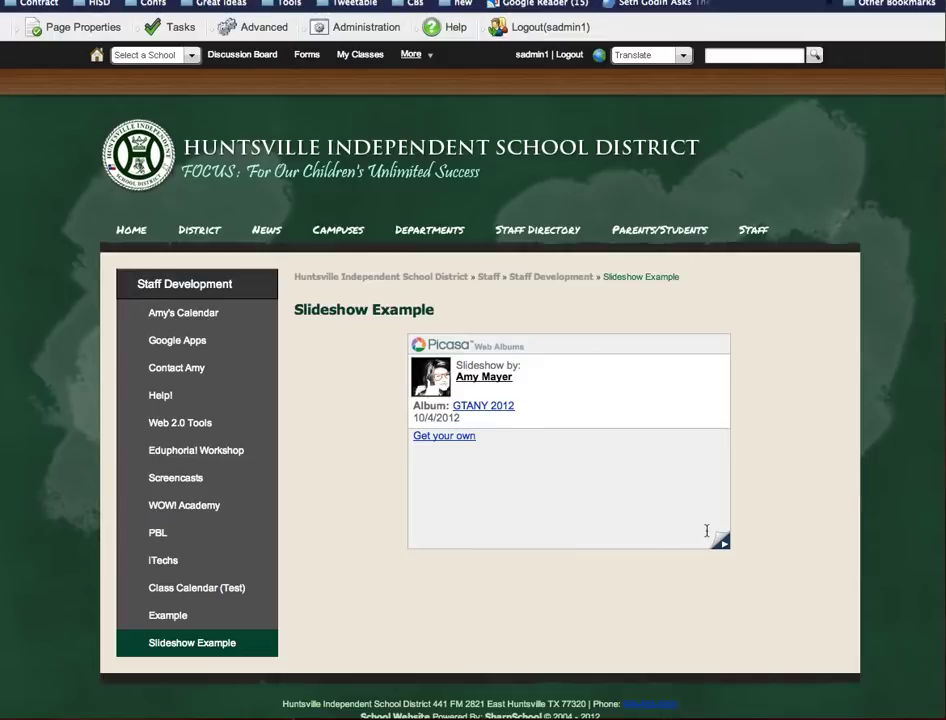
pyautogui.click(723, 545)
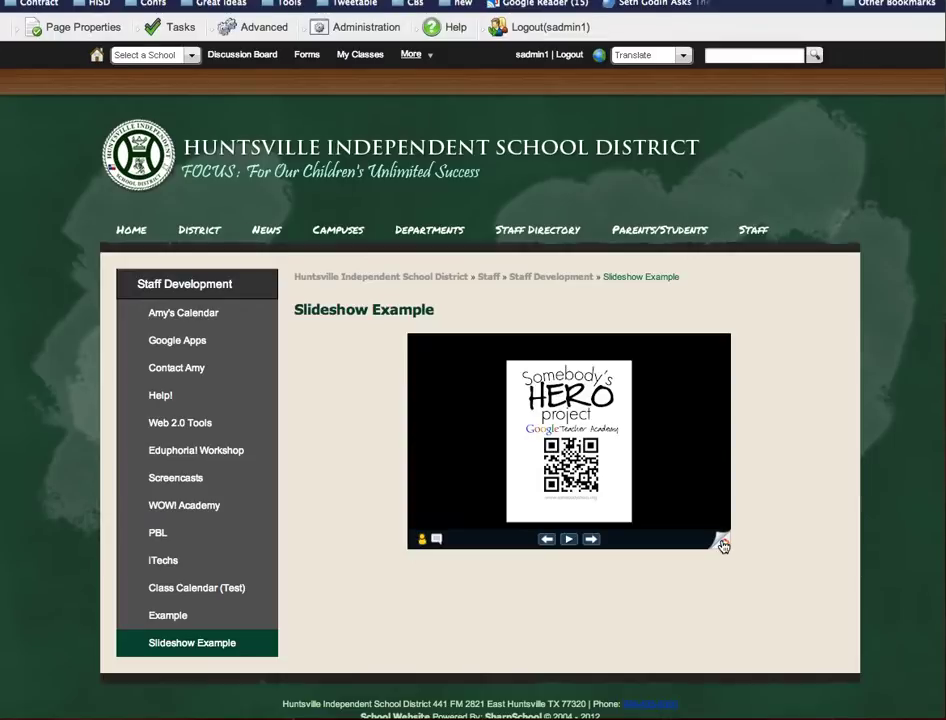
# Advance the slideshow four photos to the night street scene.
pyautogui.click(590, 540)
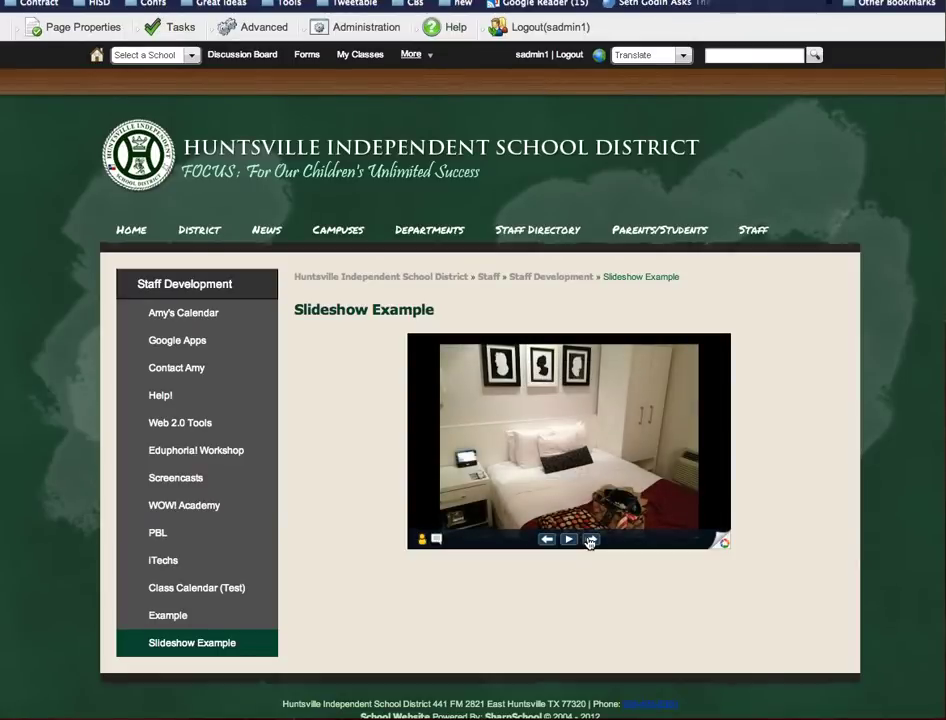
pyautogui.click(590, 540)
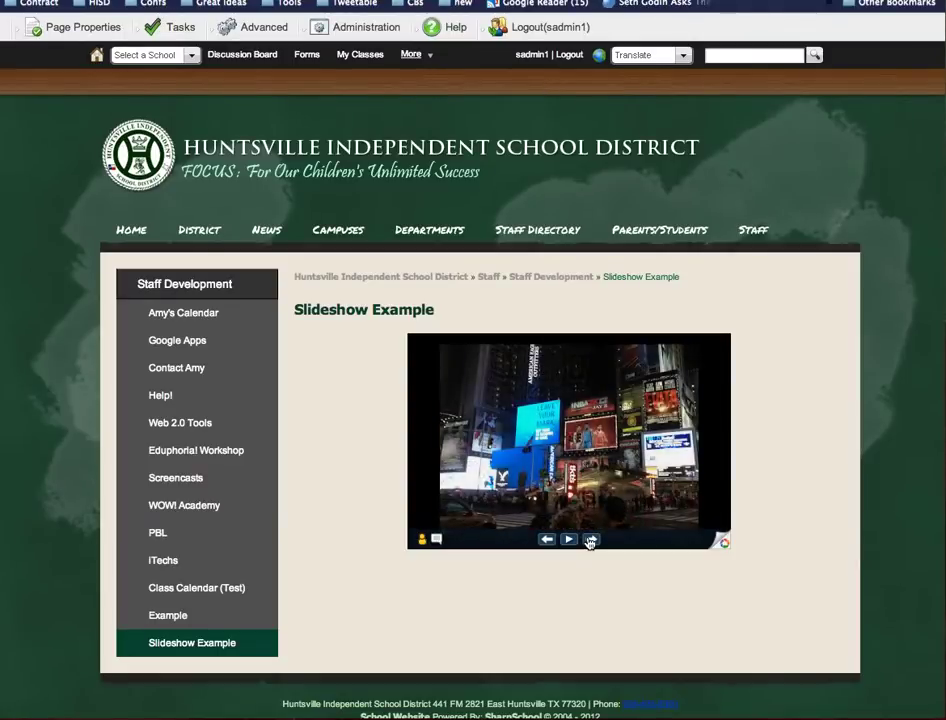
pyautogui.click(590, 540)
pyautogui.click(590, 540)
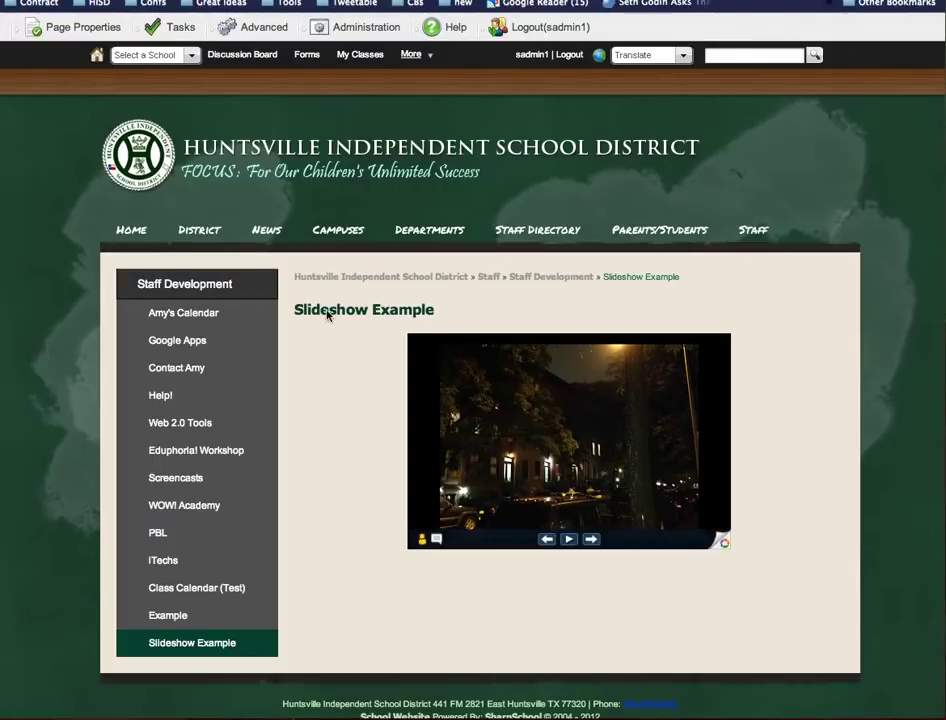
pyautogui.moveTo(660, 230)
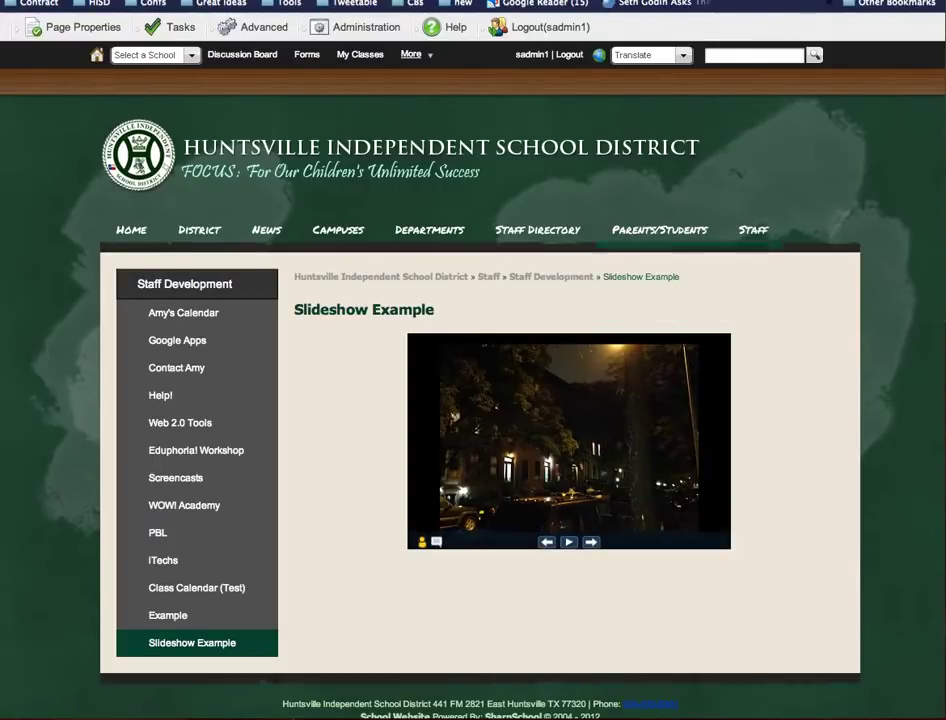